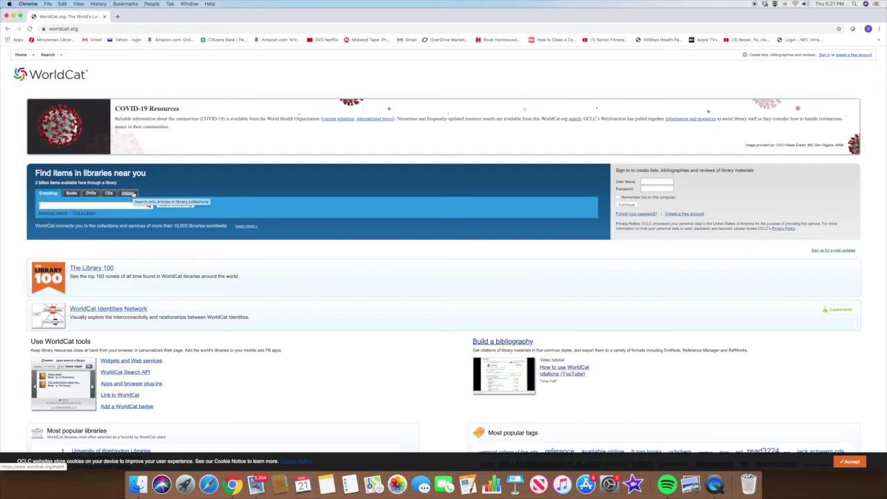
Search the whole catalogue for "High Cotton Alabama" and open the record "High cotton : a tribute to Alabama"
{"action": "type", "text": "High Cotto"}
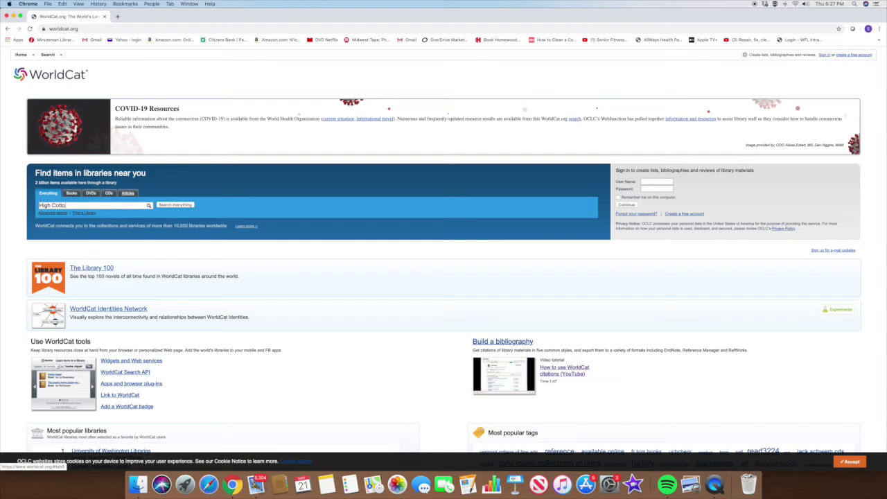
{"action": "type", "text": "n Alabama"}
{"action": "key", "text": "Return"}
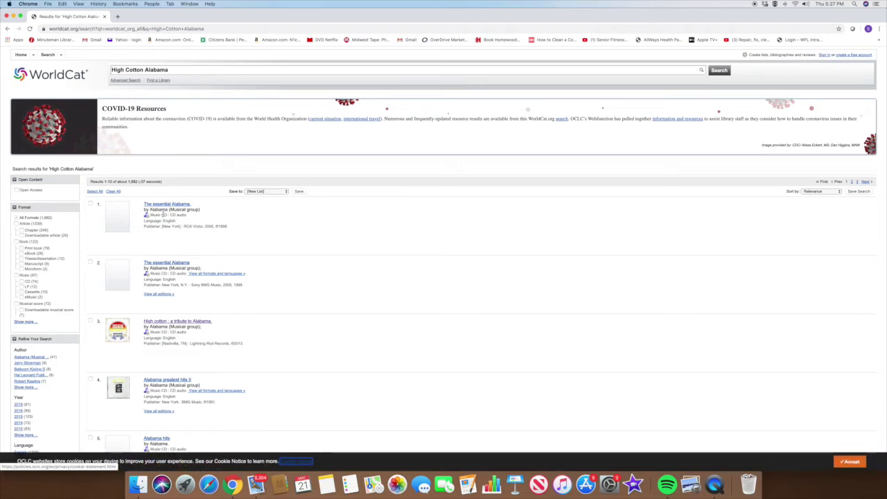
{"action": "left_click", "coordinate": [159, 323]}
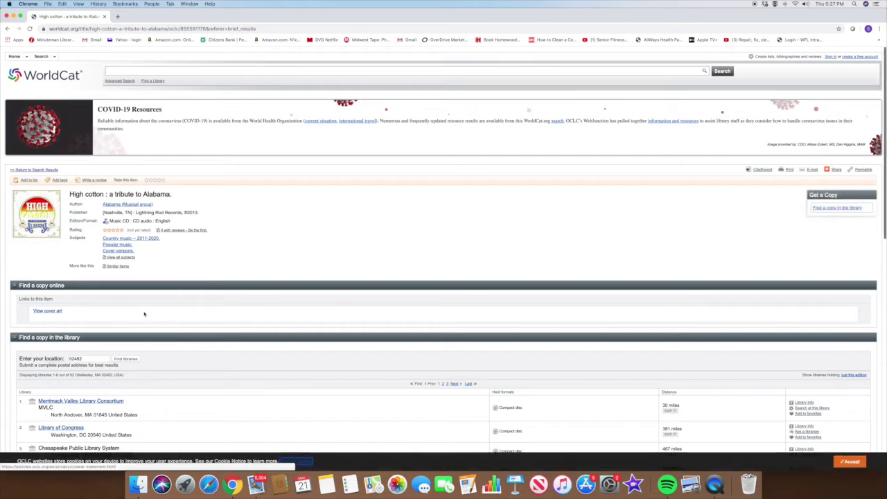
View the CD record's citation and export options, close them, and display the record's permalink
{"action": "scroll", "coordinate": [149, 317], "scroll_direction": "down", "scroll_amount": 2}
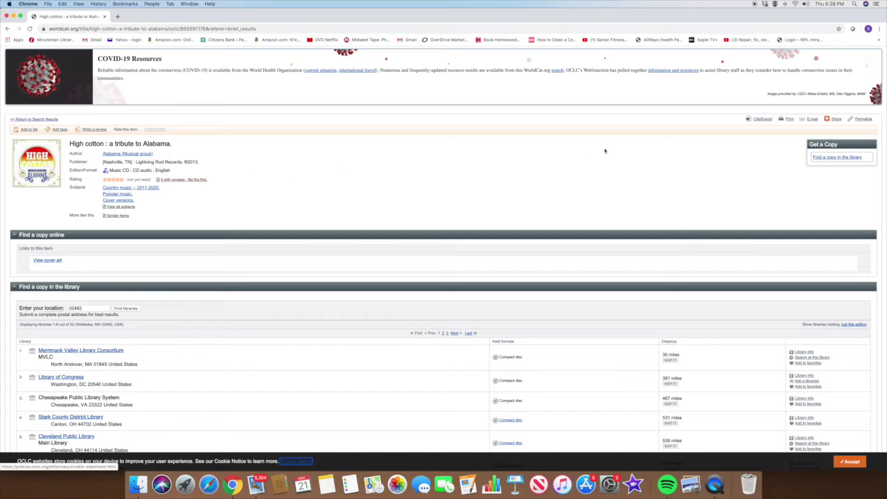
{"action": "left_click", "coordinate": [760, 119]}
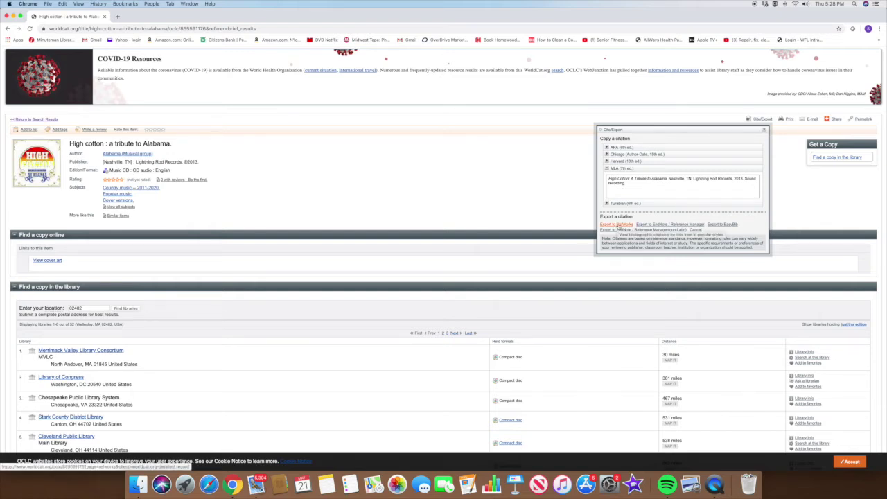
{"action": "left_click", "coordinate": [767, 129]}
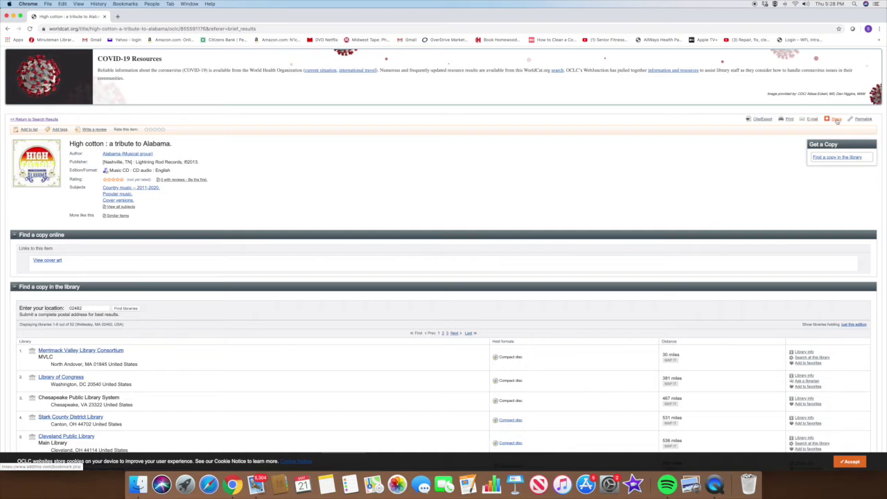
{"action": "left_click", "coordinate": [864, 120]}
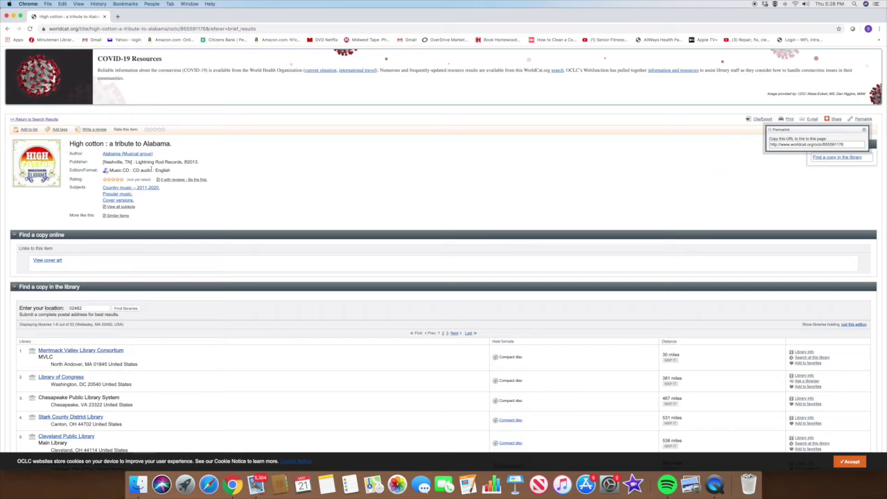
Examine which libraries hold the CD, including their locations, held formats and distances
{"action": "scroll", "coordinate": [101, 255], "scroll_direction": "down", "scroll_amount": 3}
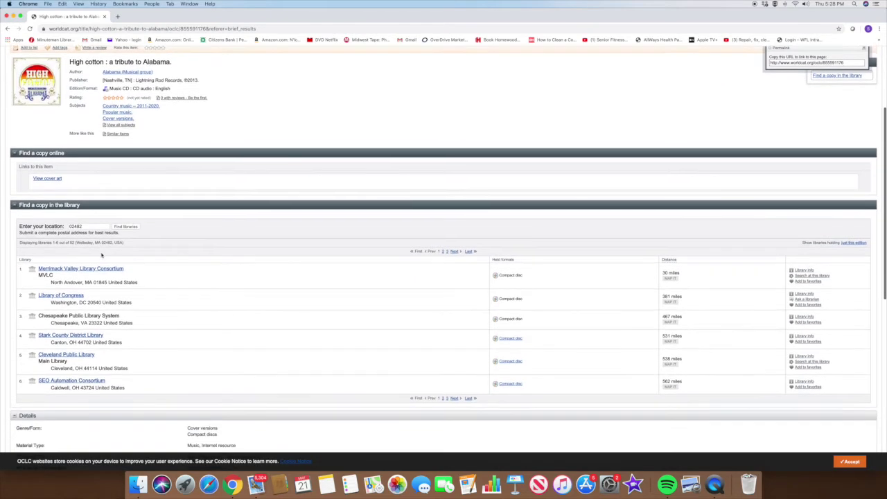
{"action": "scroll", "coordinate": [101, 255], "scroll_direction": "down", "scroll_amount": 1}
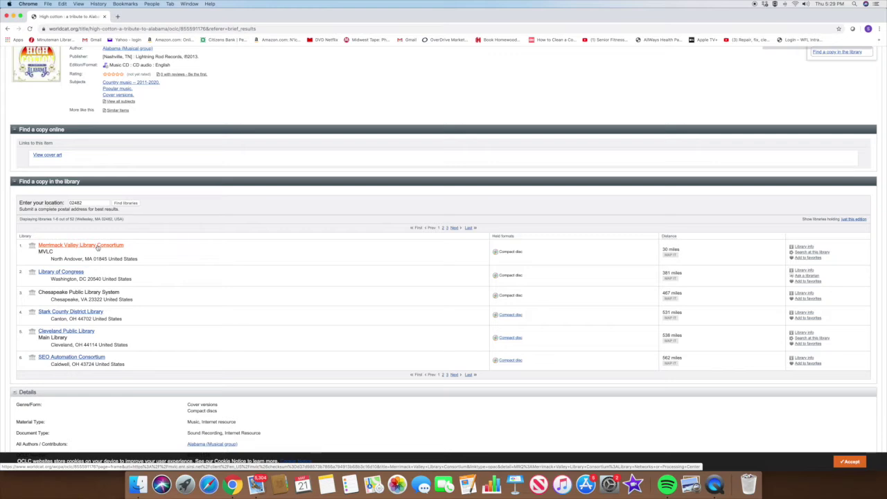
{"action": "scroll", "coordinate": [97, 247], "scroll_direction": "up", "scroll_amount": 5}
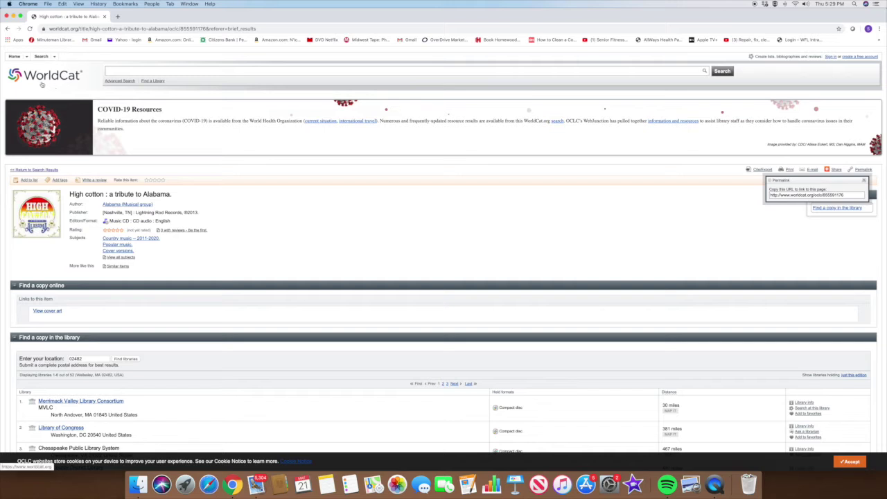
Leave the CD record for the WorldCat home page and open the Advanced Search form
{"action": "mouse_move", "coordinate": [43, 57]}
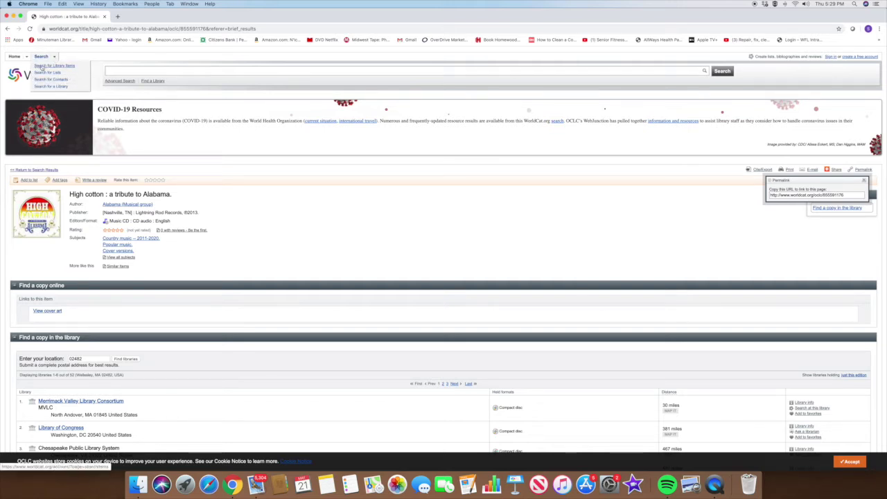
{"action": "left_click", "coordinate": [38, 170]}
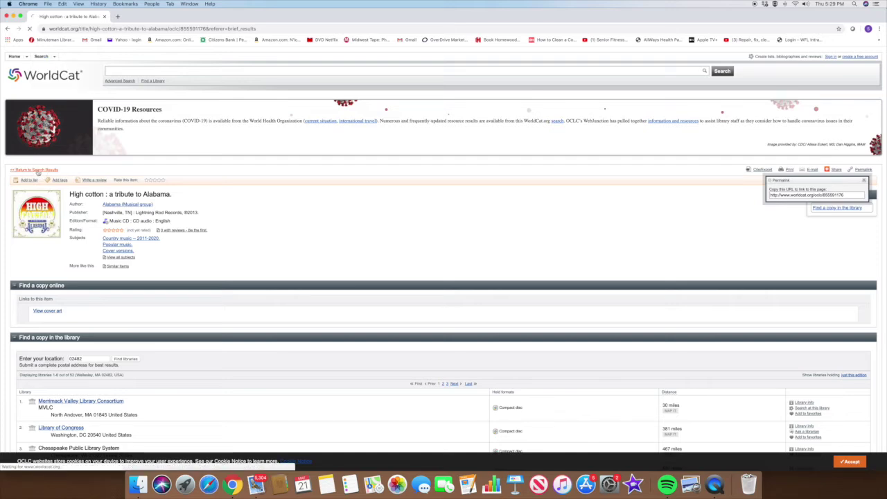
{"action": "left_click", "coordinate": [44, 78]}
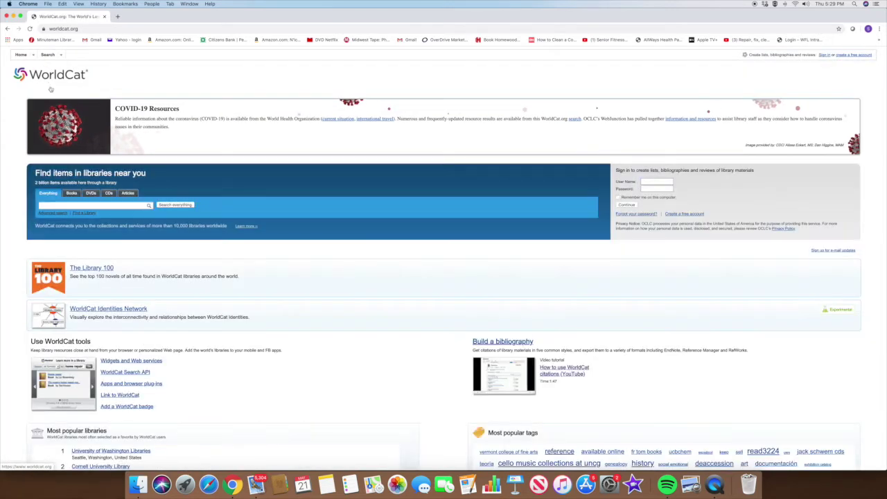
{"action": "left_click", "coordinate": [57, 214]}
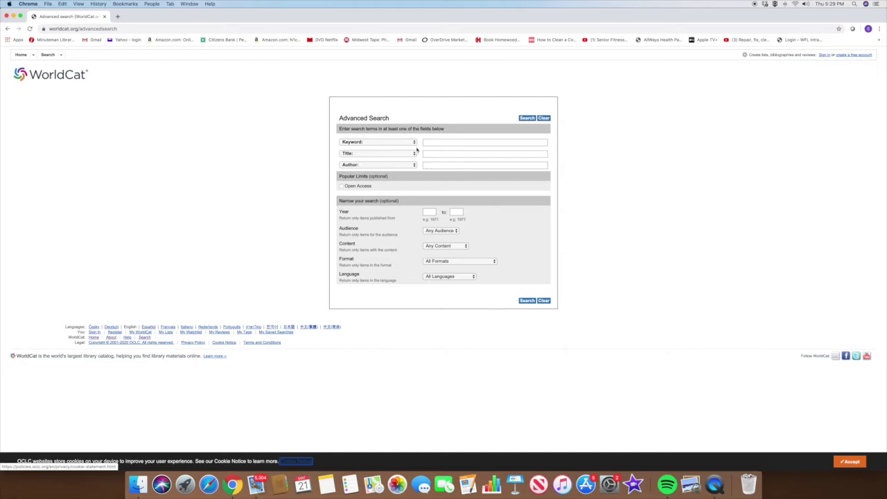
Change the Keyword criterion to Subject and enter "civil war slavery" as its search term
{"action": "left_click", "coordinate": [414, 142]}
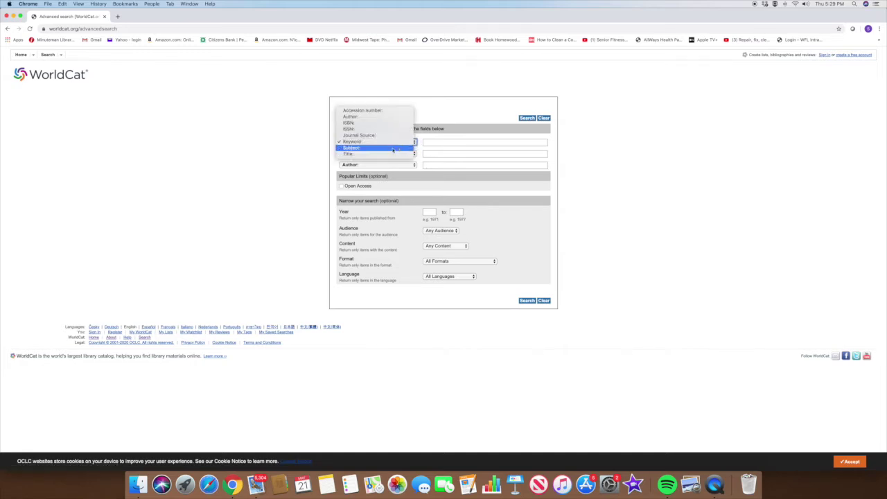
{"action": "left_click", "coordinate": [392, 148]}
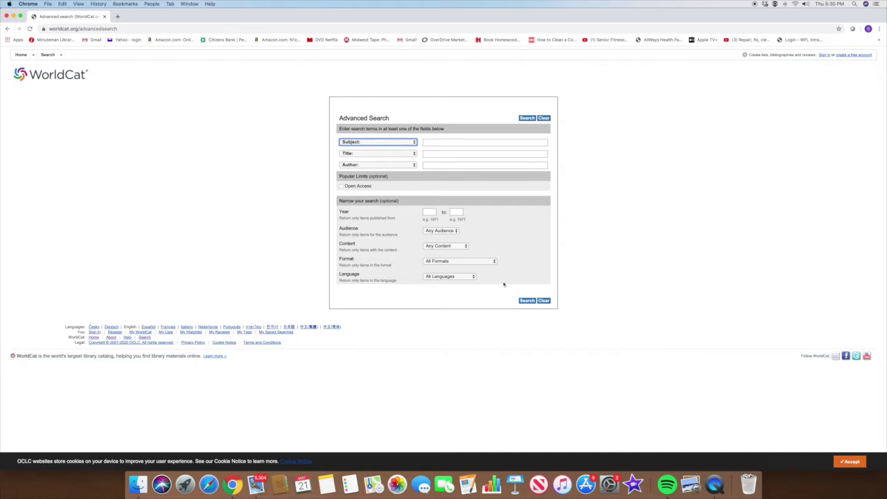
{"action": "left_click", "coordinate": [454, 143]}
{"action": "left_click", "coordinate": [450, 156]}
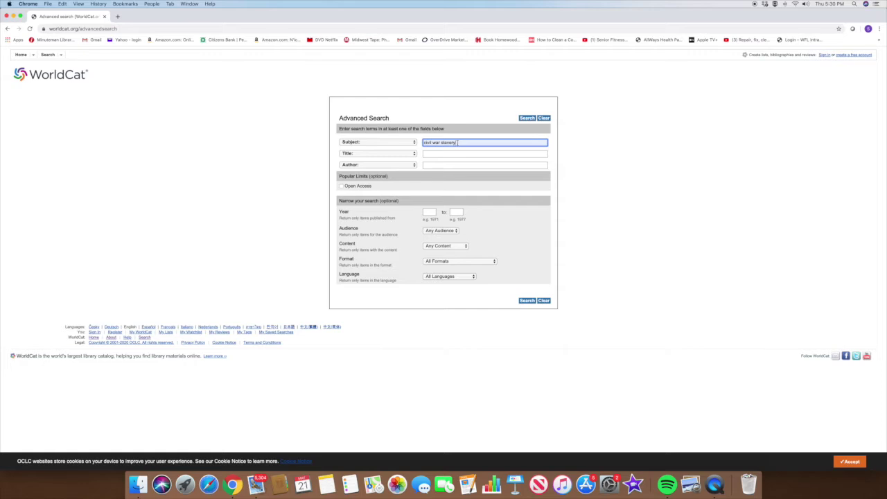
Limit the publication years to the range 1860 to 1870
{"action": "left_click", "coordinate": [429, 211]}
{"action": "left_click", "coordinate": [432, 226]}
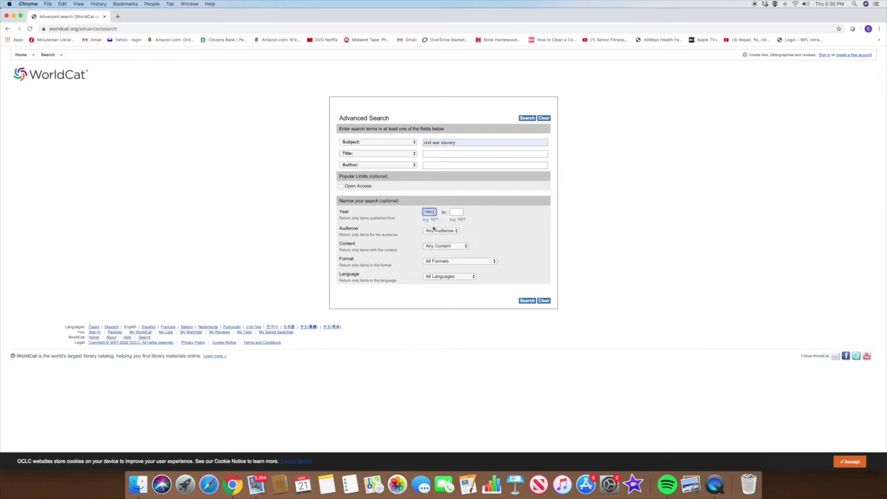
{"action": "left_click", "coordinate": [455, 211]}
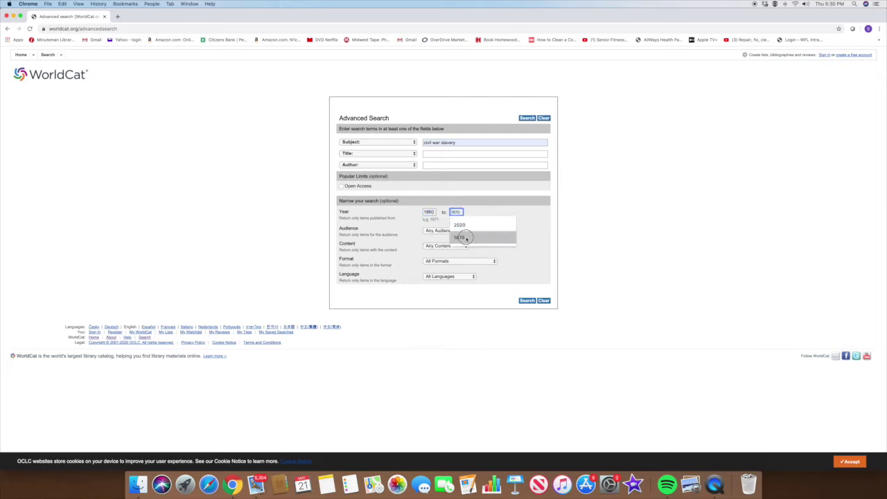
{"action": "left_click", "coordinate": [463, 236]}
{"action": "double_click", "coordinate": [458, 212]}
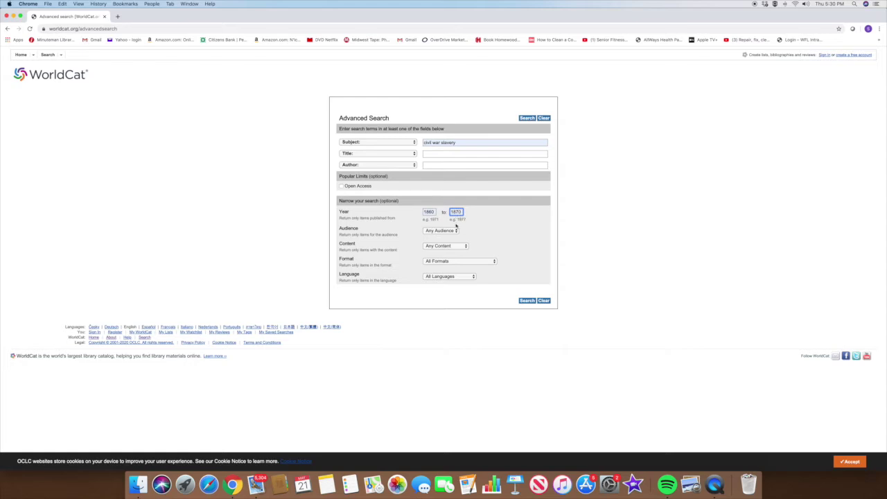
{"action": "type", "text": "1873"}
Set the audience to Not juvenile, keeping Any Content and All Formats selected
{"action": "left_click", "coordinate": [456, 234]}
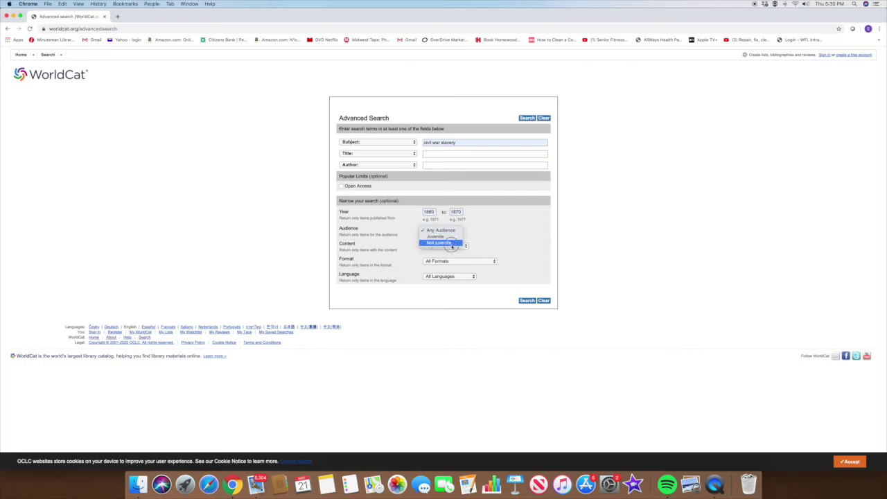
{"action": "left_click", "coordinate": [452, 245]}
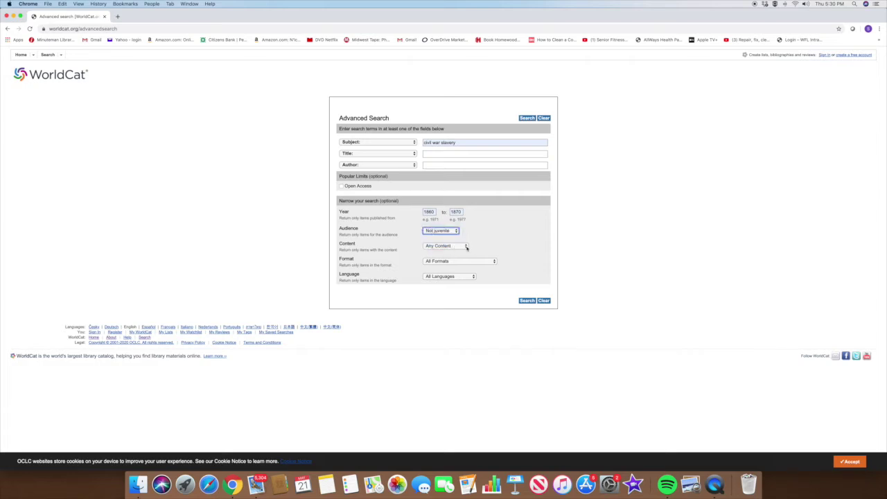
{"action": "left_click", "coordinate": [466, 247]}
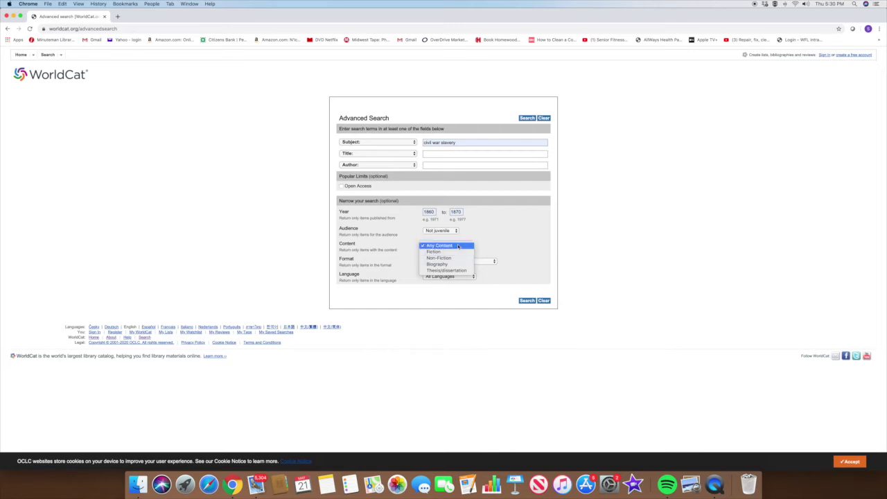
{"action": "left_click", "coordinate": [458, 246]}
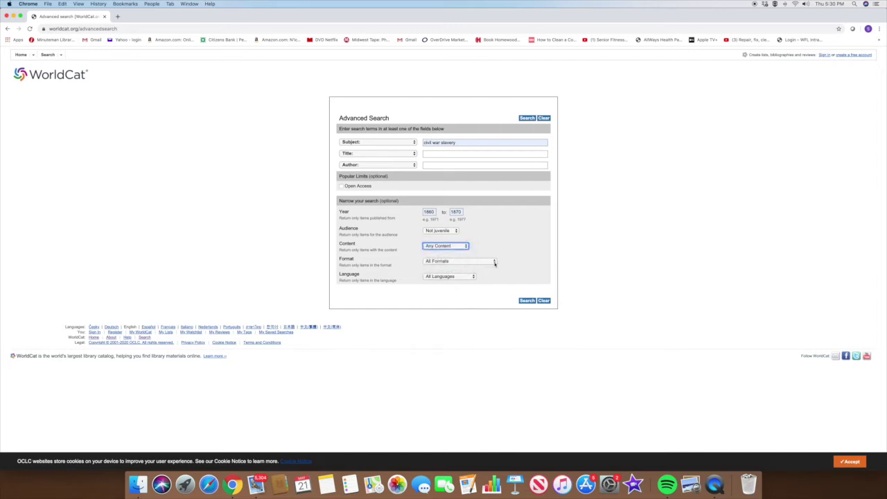
{"action": "left_click", "coordinate": [494, 262]}
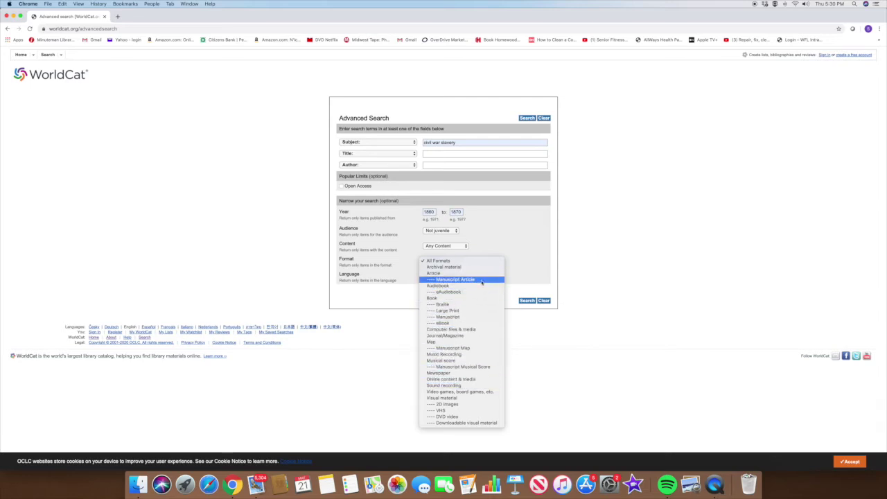
{"action": "left_click", "coordinate": [458, 261]}
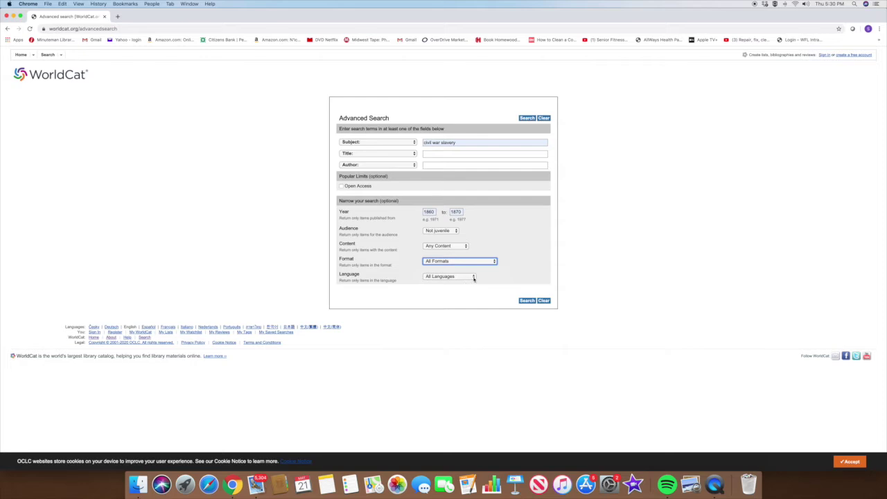
Restrict the language to English and run the advanced search
{"action": "left_click", "coordinate": [474, 278]}
{"action": "scroll", "coordinate": [452, 321], "scroll_direction": "down", "scroll_amount": 1}
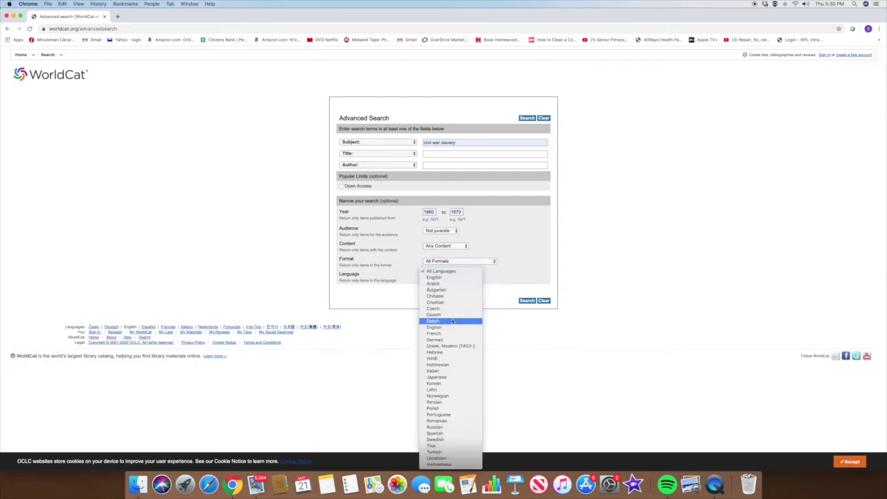
{"action": "left_click", "coordinate": [447, 277]}
{"action": "left_click", "coordinate": [525, 300]}
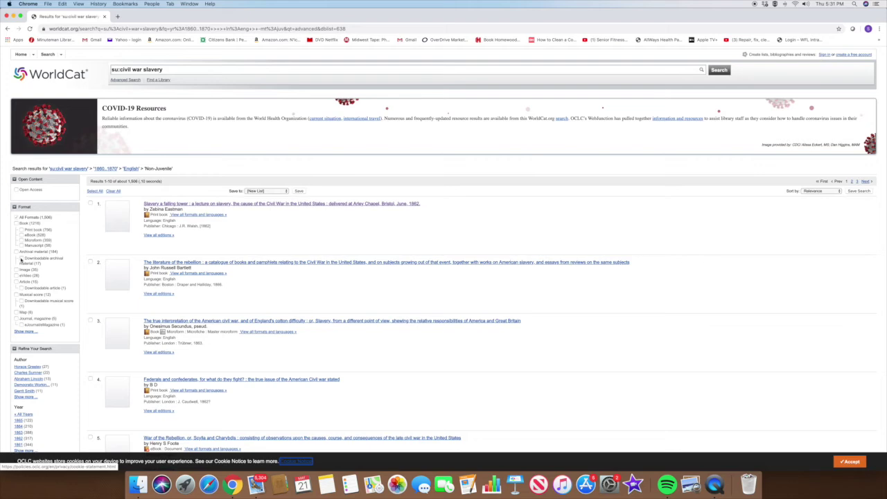
Filter the results by format to Downloadable archival material, eVideo and Downloadable musical score
{"action": "left_click", "coordinate": [21, 257]}
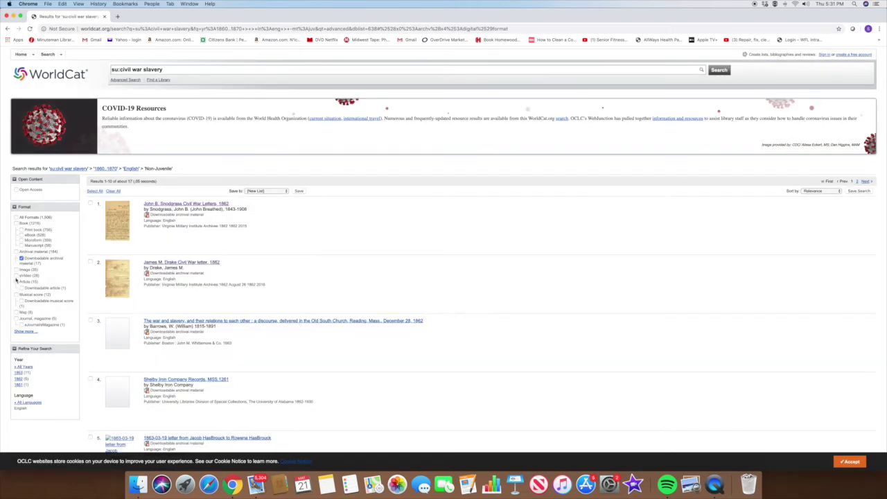
{"action": "left_click", "coordinate": [16, 276]}
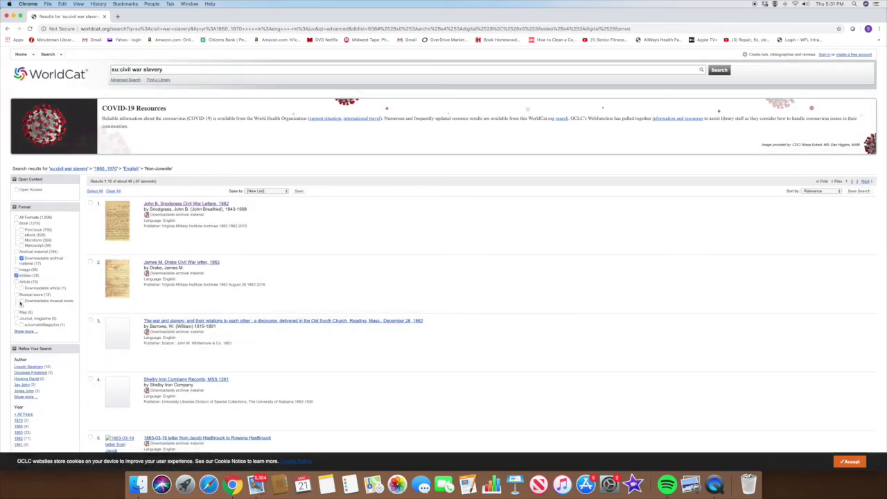
{"action": "left_click", "coordinate": [22, 301]}
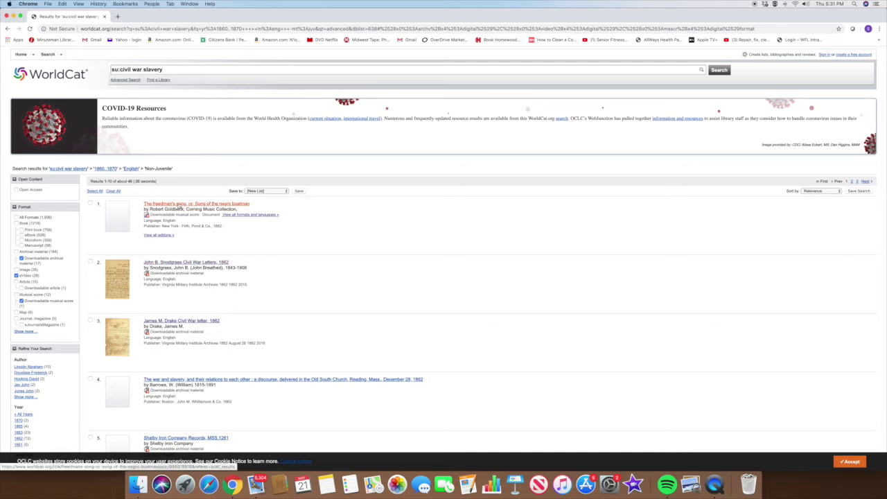
Open the record for "The freedman's song" and view its digitized score in the HathiTrust Digital Library
{"action": "left_click", "coordinate": [179, 204]}
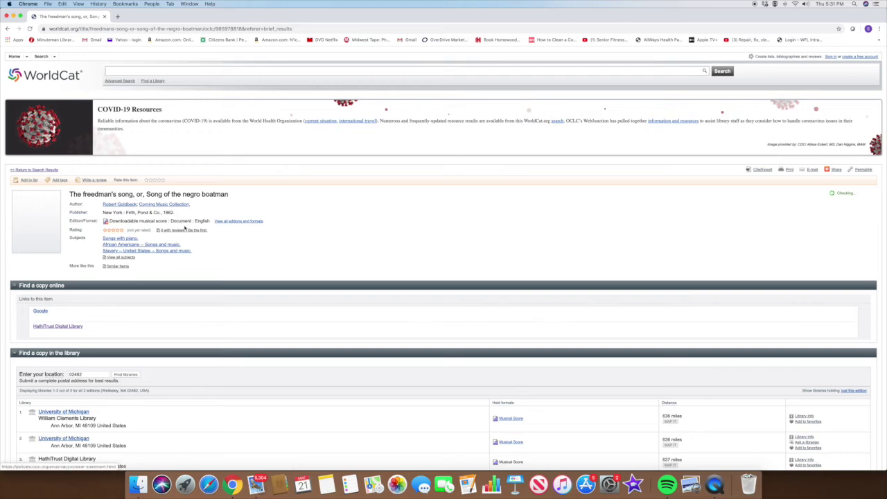
{"action": "scroll", "coordinate": [156, 285], "scroll_direction": "down", "scroll_amount": 4}
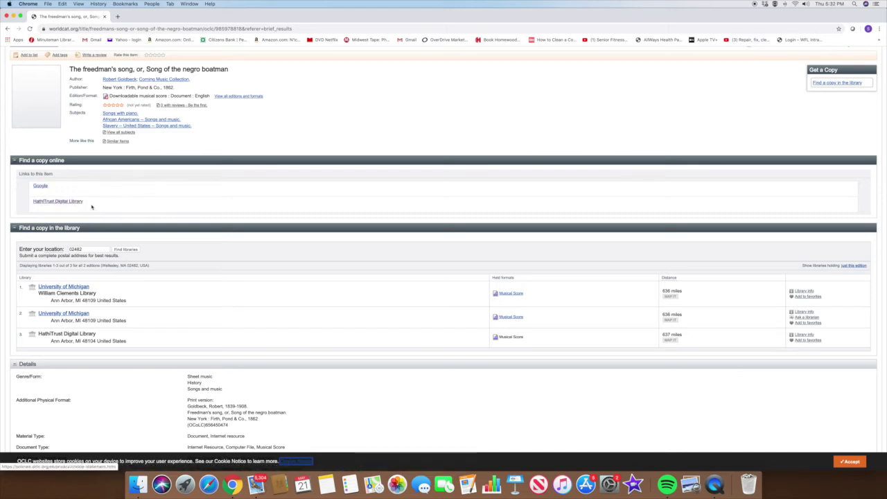
{"action": "left_click", "coordinate": [49, 203]}
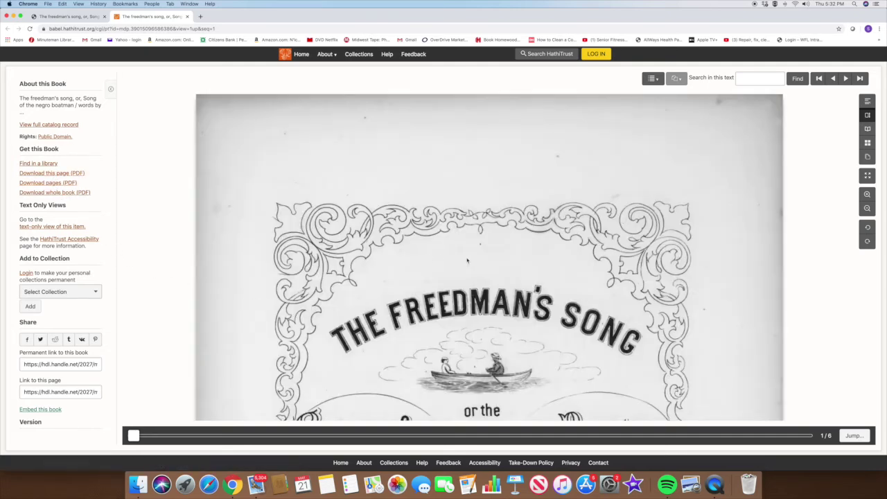
{"action": "scroll", "coordinate": [467, 261], "scroll_direction": "down", "scroll_amount": 2}
{"action": "scroll", "coordinate": [467, 261], "scroll_direction": "down", "scroll_amount": 10}
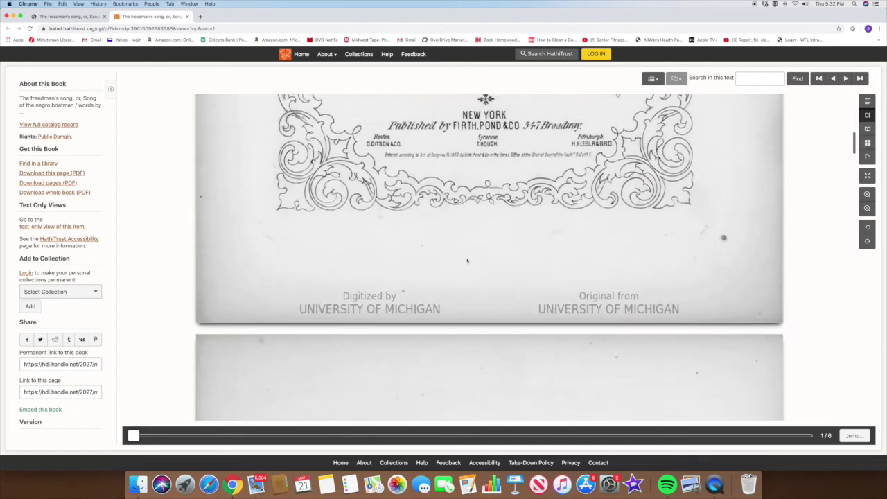
Look through the pages of the digitized score, and return to the WorldCat search results
{"action": "scroll", "coordinate": [467, 261], "scroll_direction": "down", "scroll_amount": 10}
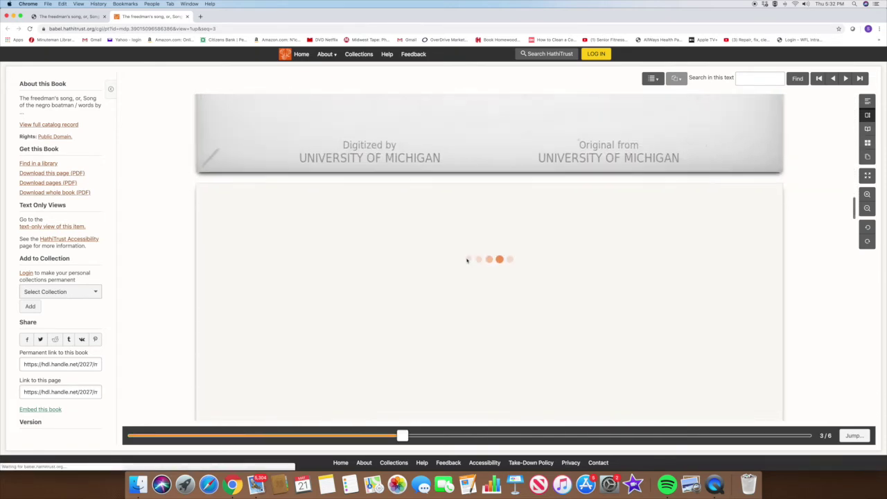
{"action": "scroll", "coordinate": [467, 261], "scroll_direction": "up", "scroll_amount": 5}
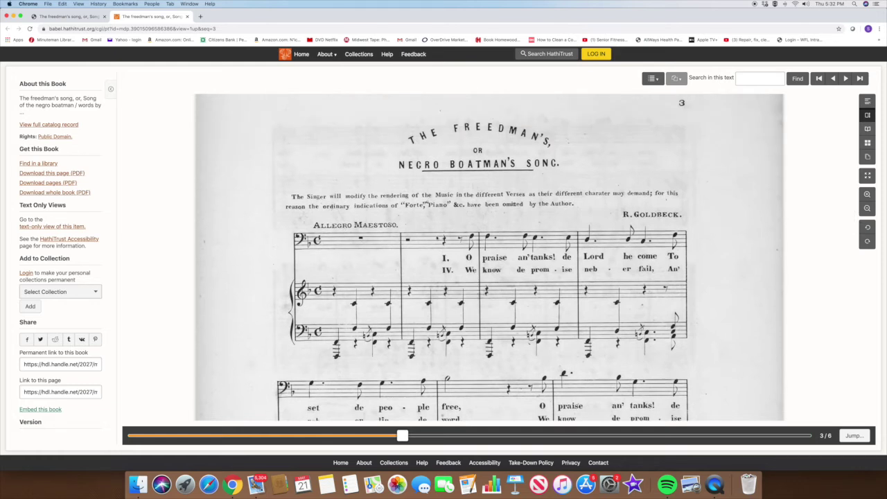
{"action": "left_click", "coordinate": [66, 17]}
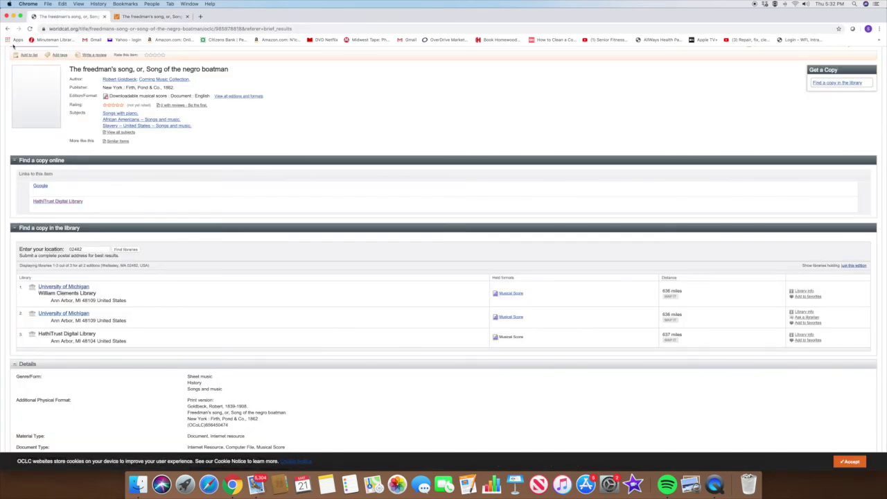
{"action": "scroll", "coordinate": [12, 46], "scroll_direction": "up", "scroll_amount": 4}
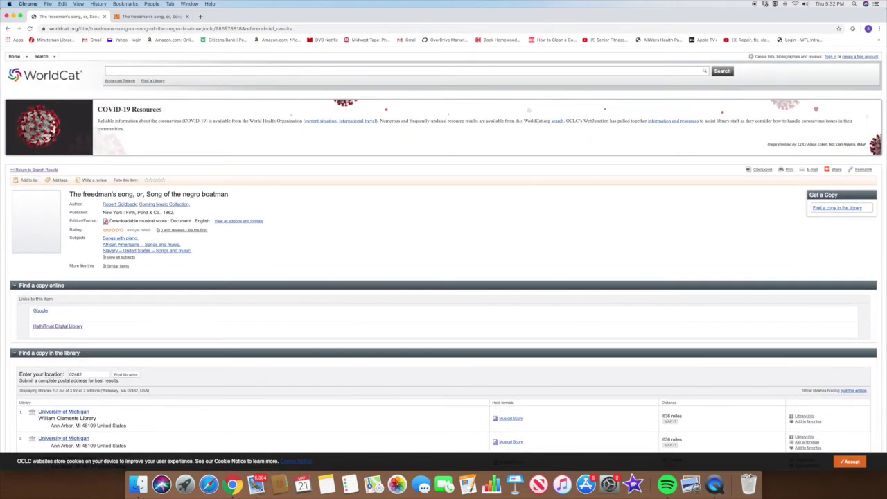
{"action": "left_click", "coordinate": [36, 170]}
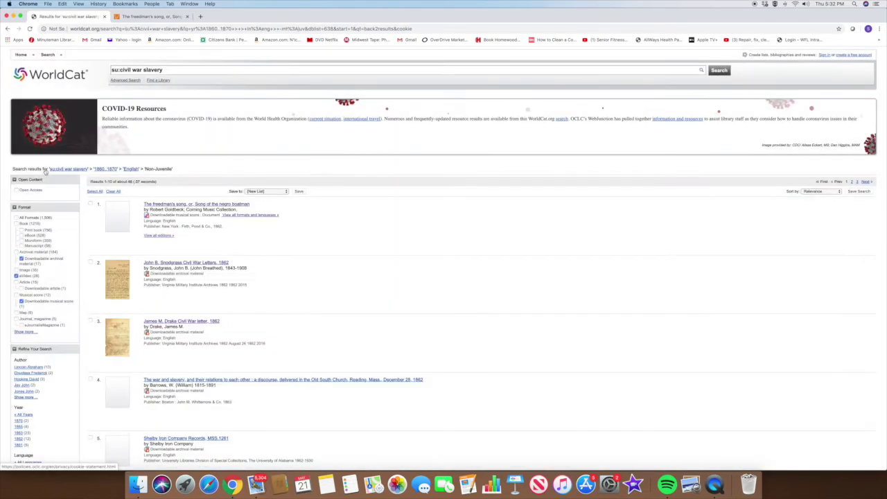
Open the record for the third result, an 1862 Civil War letter, and view its digitized copy in the VMI Archives
{"action": "left_click", "coordinate": [184, 322]}
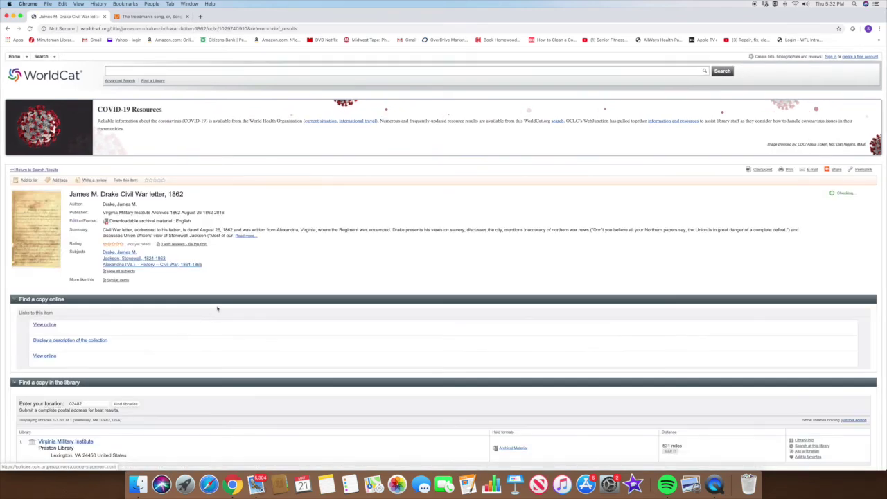
{"action": "scroll", "coordinate": [217, 308], "scroll_direction": "down", "scroll_amount": 5}
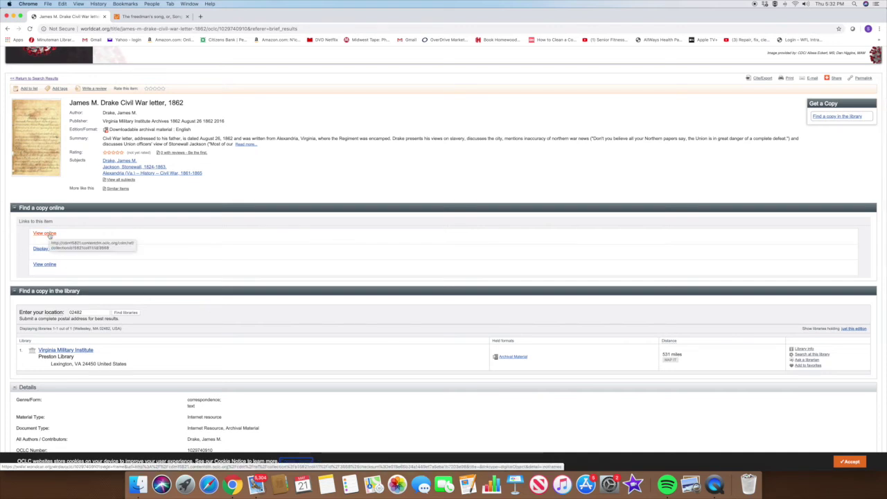
{"action": "left_click", "coordinate": [49, 235]}
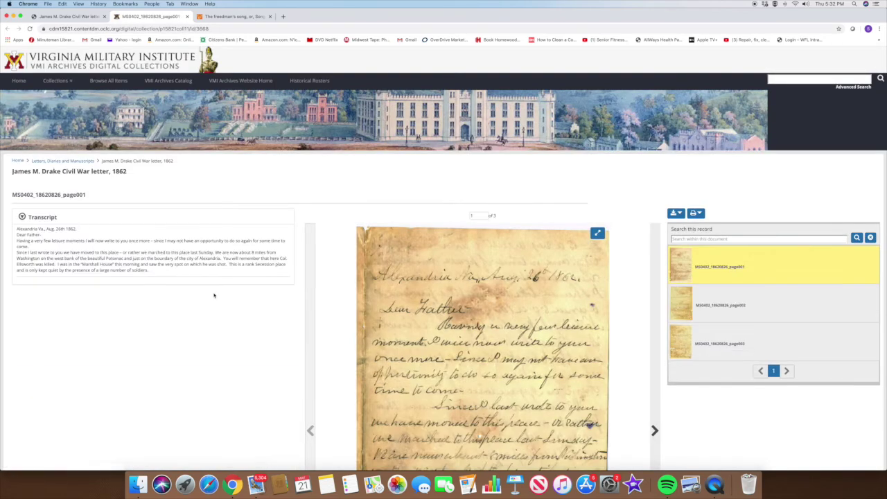
{"action": "scroll", "coordinate": [352, 326], "scroll_direction": "down", "scroll_amount": 3}
{"action": "scroll", "coordinate": [352, 325], "scroll_direction": "down", "scroll_amount": 3}
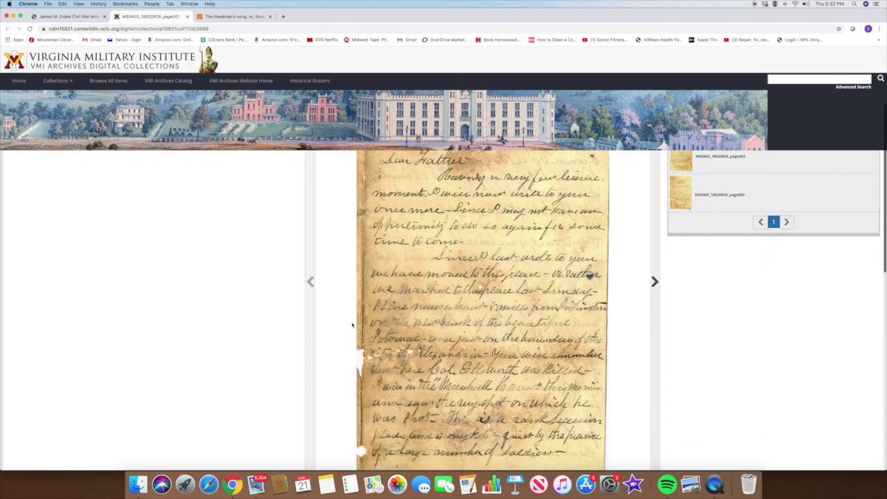
{"action": "scroll", "coordinate": [352, 326], "scroll_direction": "up", "scroll_amount": 5}
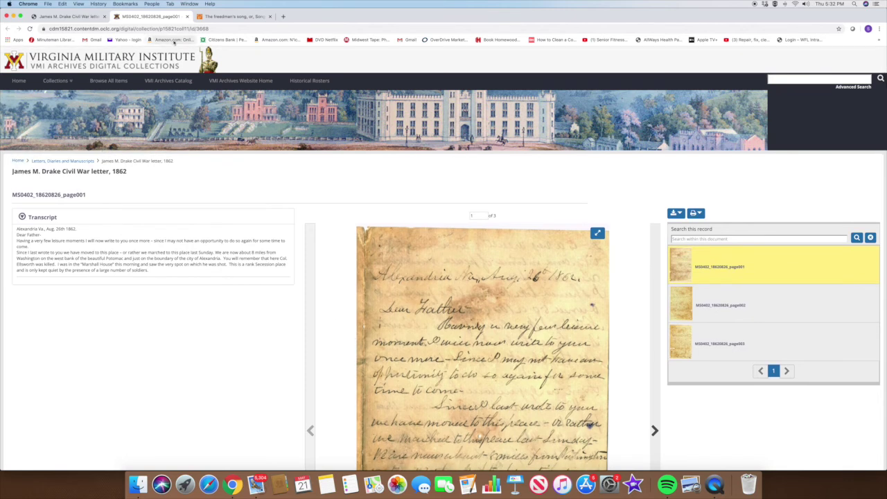
Close the digitized letter, return to the search results and narrow the format filter to eVideo only
{"action": "left_click", "coordinate": [188, 16]}
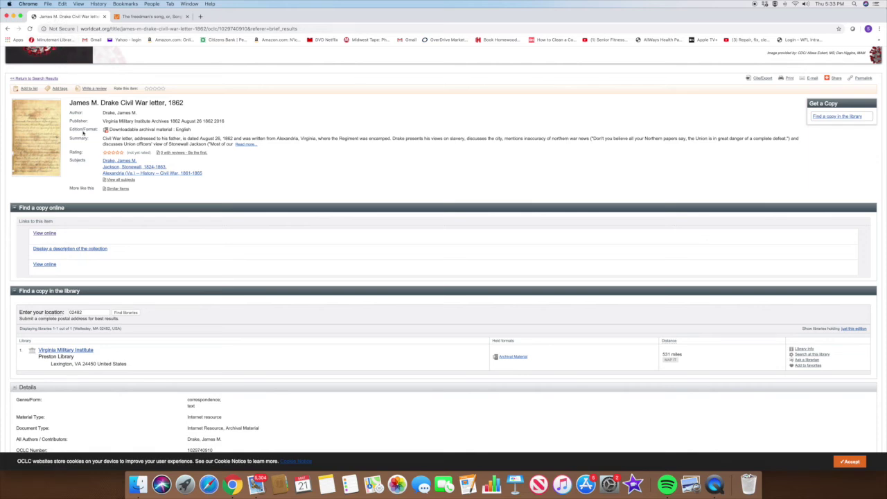
{"action": "scroll", "coordinate": [52, 276], "scroll_direction": "up", "scroll_amount": 3}
{"action": "left_click", "coordinate": [39, 169]}
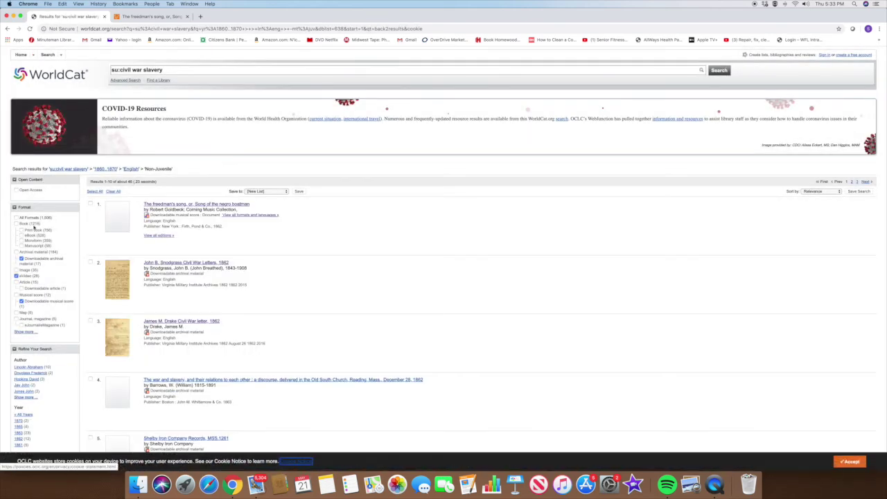
{"action": "left_click", "coordinate": [21, 259]}
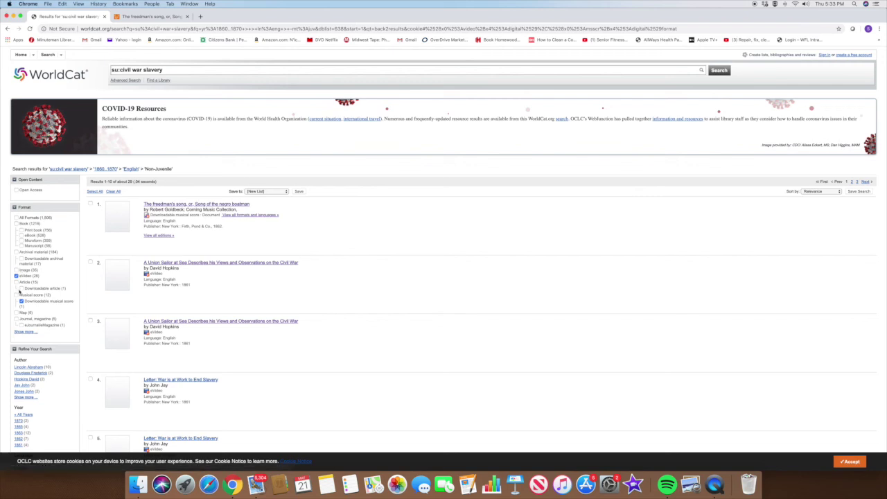
{"action": "left_click", "coordinate": [21, 301]}
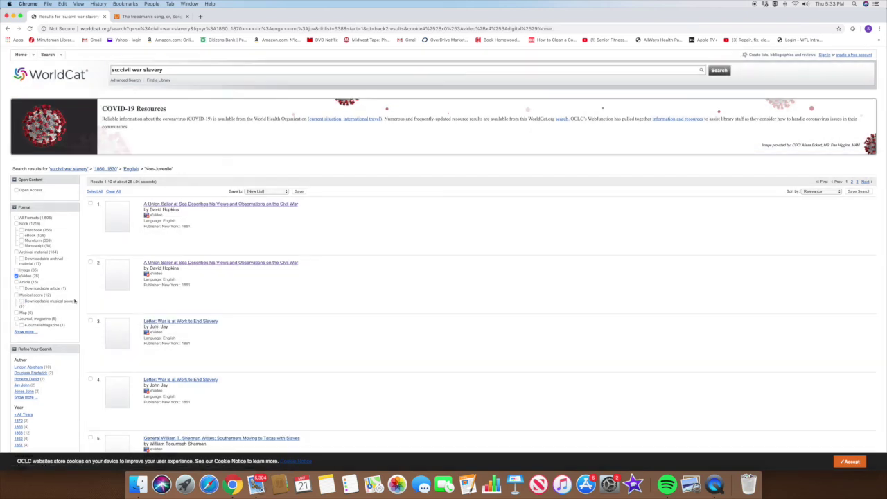
Open the first record, "A Union Sailor at Sea Describes his Views and Observations on the Civil War", and examine its online item at NBC Learn
{"action": "left_click", "coordinate": [173, 205]}
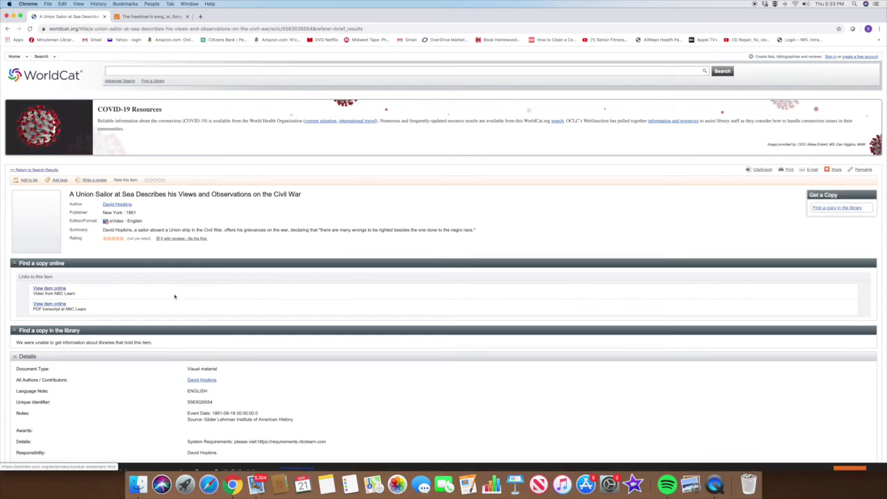
{"action": "scroll", "coordinate": [174, 297], "scroll_direction": "down", "scroll_amount": 3}
{"action": "scroll", "coordinate": [174, 296], "scroll_direction": "down", "scroll_amount": 4}
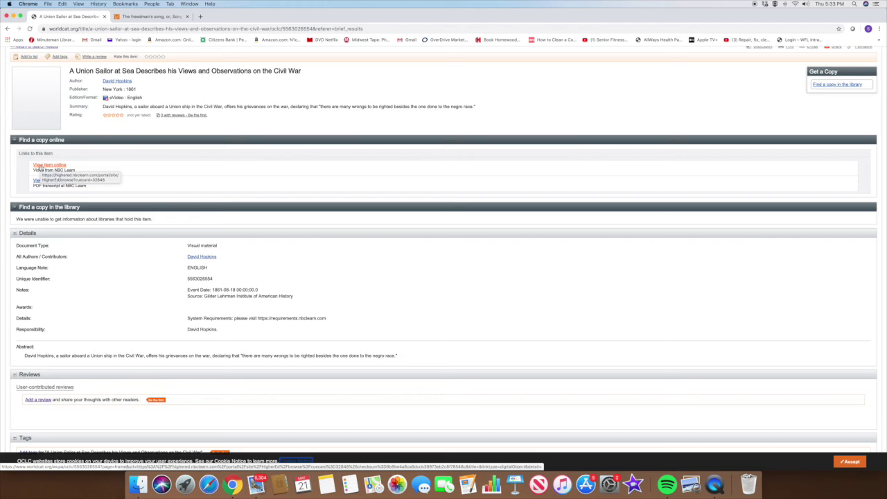
{"action": "left_click", "coordinate": [40, 167]}
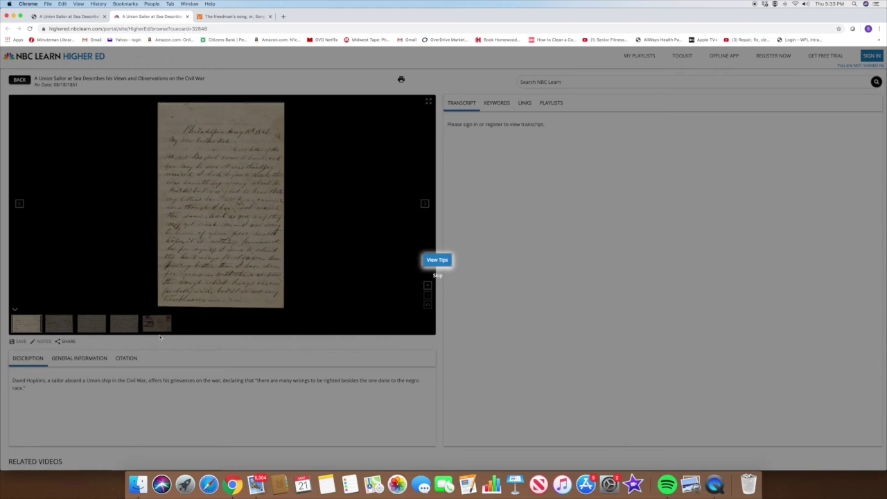
{"action": "scroll", "coordinate": [159, 338], "scroll_direction": "down", "scroll_amount": 5}
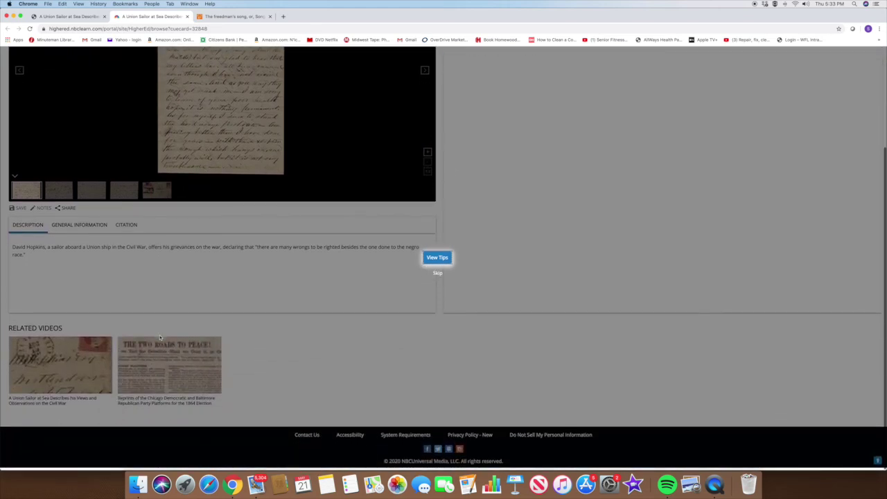
{"action": "scroll", "coordinate": [160, 337], "scroll_direction": "up", "scroll_amount": 2}
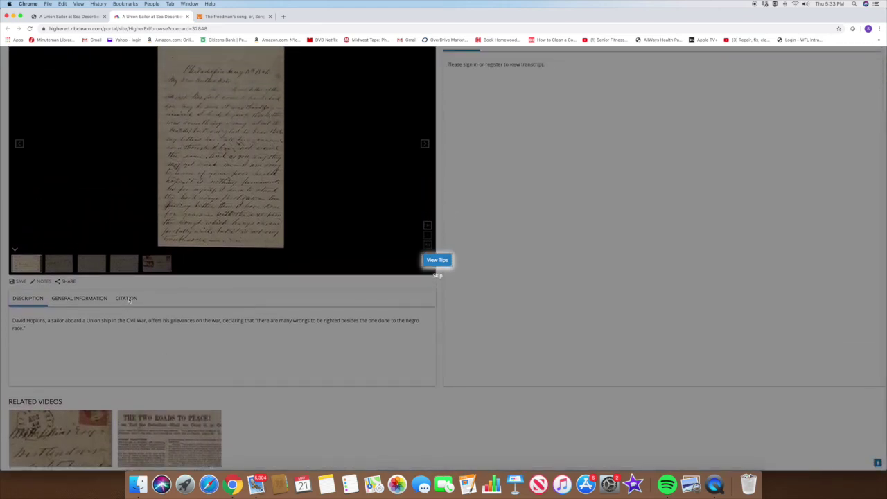
{"action": "scroll", "coordinate": [129, 300], "scroll_direction": "up", "scroll_amount": 3}
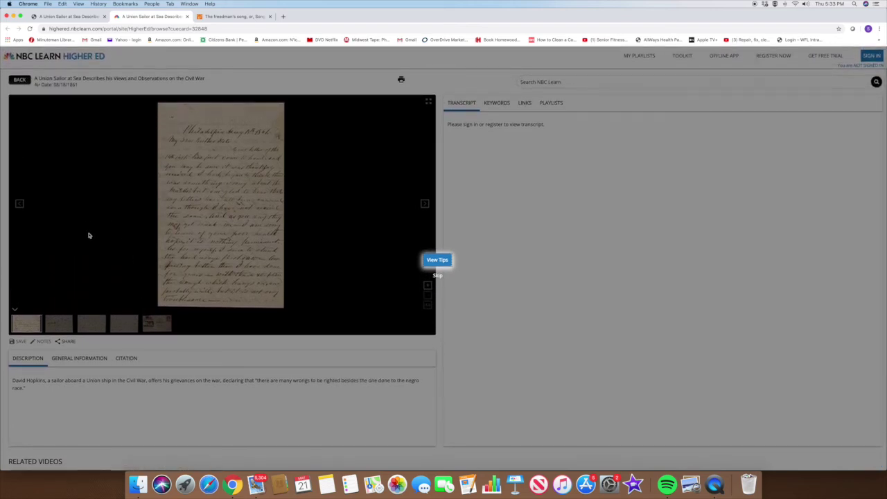
{"action": "scroll", "coordinate": [106, 298], "scroll_direction": "down", "scroll_amount": 1}
{"action": "scroll", "coordinate": [106, 298], "scroll_direction": "down", "scroll_amount": 1}
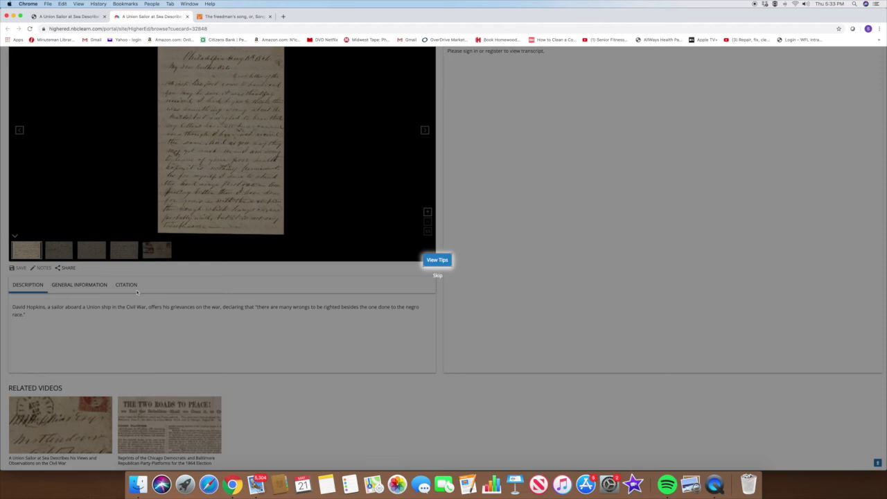
{"action": "scroll", "coordinate": [90, 180], "scroll_direction": "up", "scroll_amount": 1}
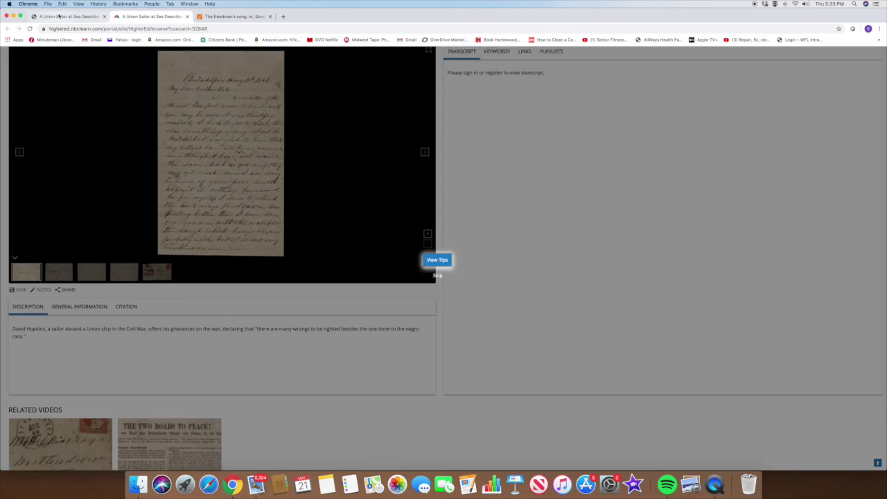
Review the sailor record's details in WorldCat and return to the search results
{"action": "left_click", "coordinate": [61, 16]}
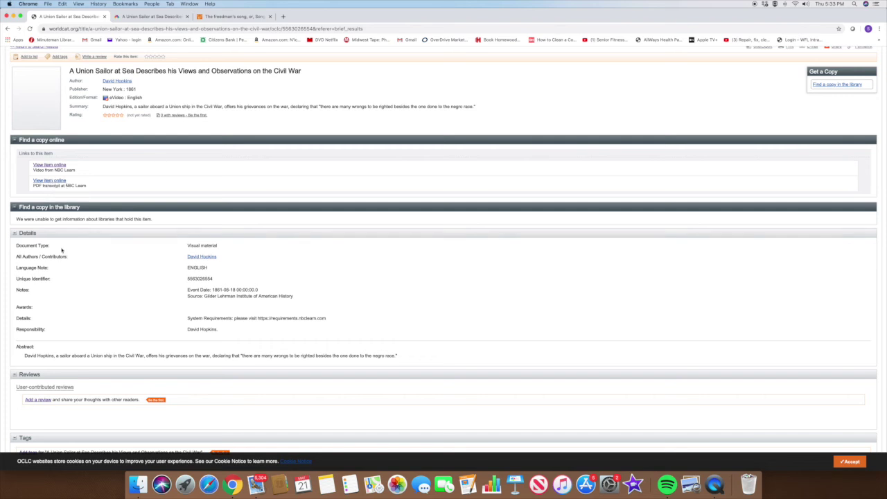
{"action": "scroll", "coordinate": [201, 340], "scroll_direction": "down", "scroll_amount": 2}
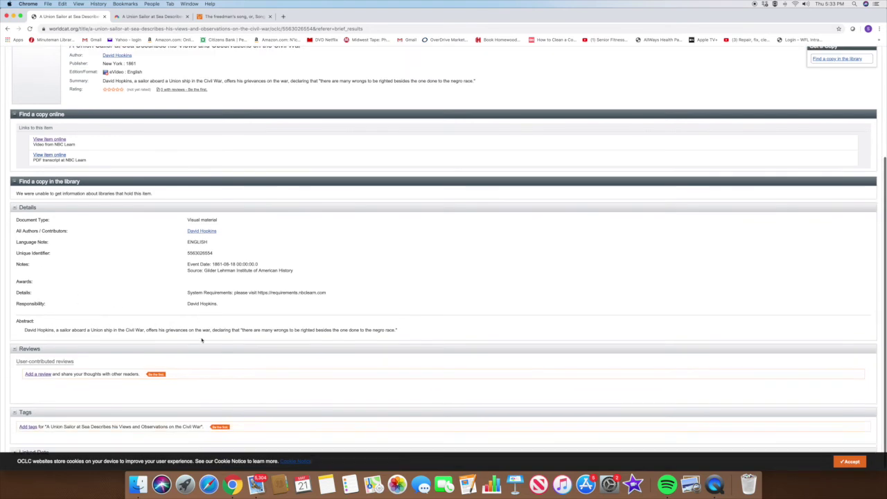
{"action": "scroll", "coordinate": [201, 339], "scroll_direction": "up", "scroll_amount": 10}
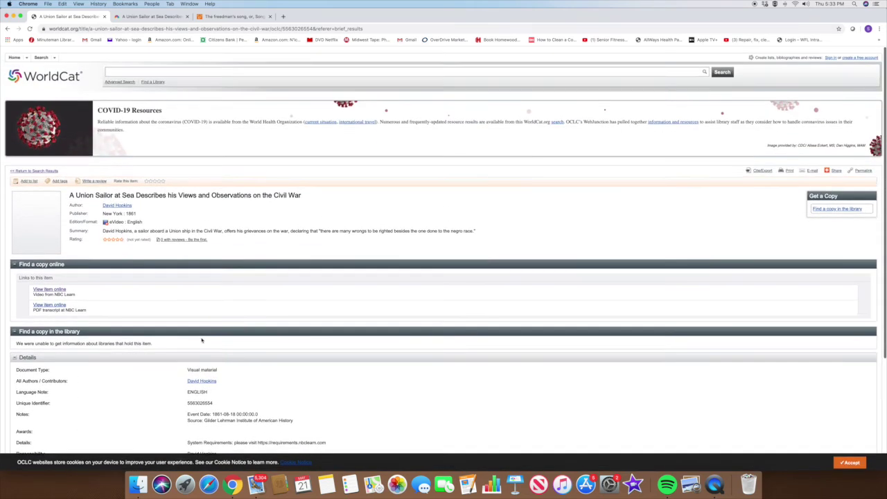
{"action": "left_click", "coordinate": [25, 170]}
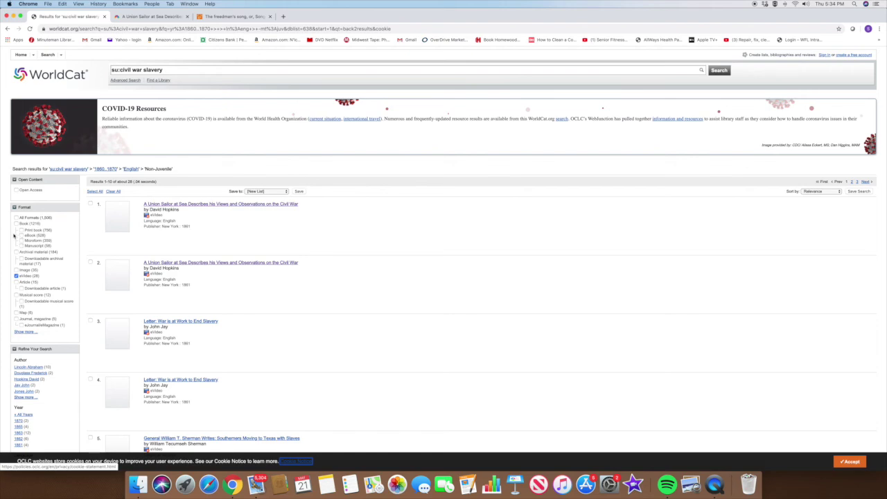
Add eBook, Downloadable archival material and Downloadable musical score to the eVideo format filter
{"action": "left_click", "coordinate": [21, 235]}
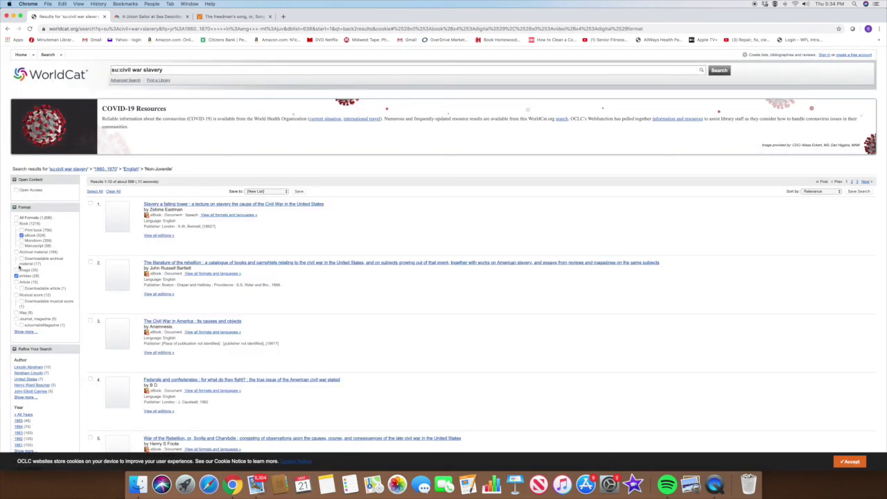
{"action": "left_click", "coordinate": [21, 258]}
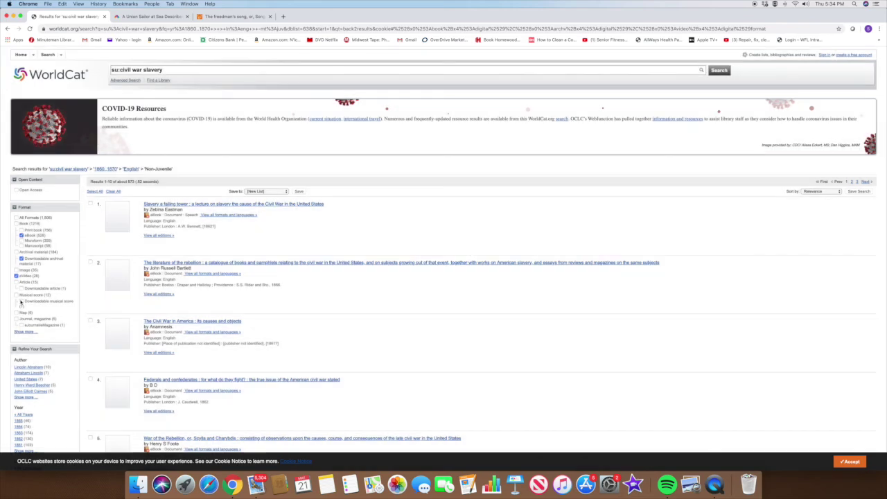
{"action": "left_click", "coordinate": [22, 302]}
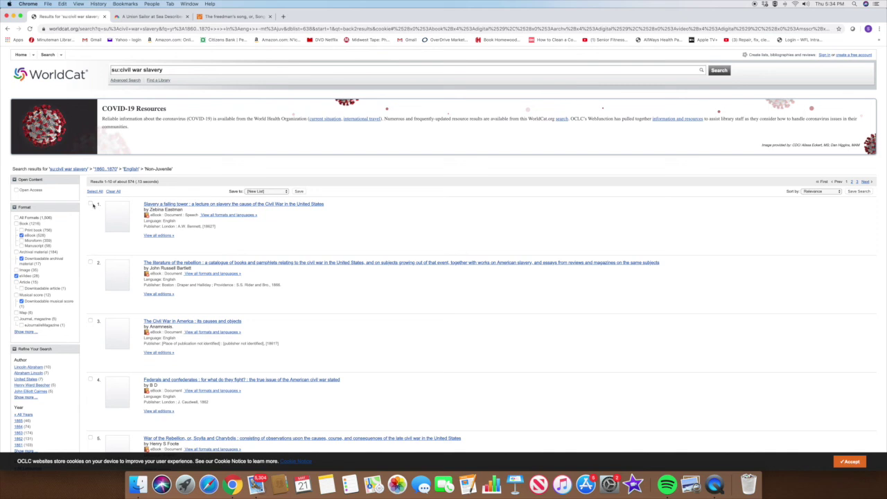
Select the first, third and fourth results, try to save them to a new list, and return to the results from the sign-in page
{"action": "left_click", "coordinate": [90, 204]}
{"action": "left_click", "coordinate": [90, 321]}
{"action": "left_click", "coordinate": [90, 380]}
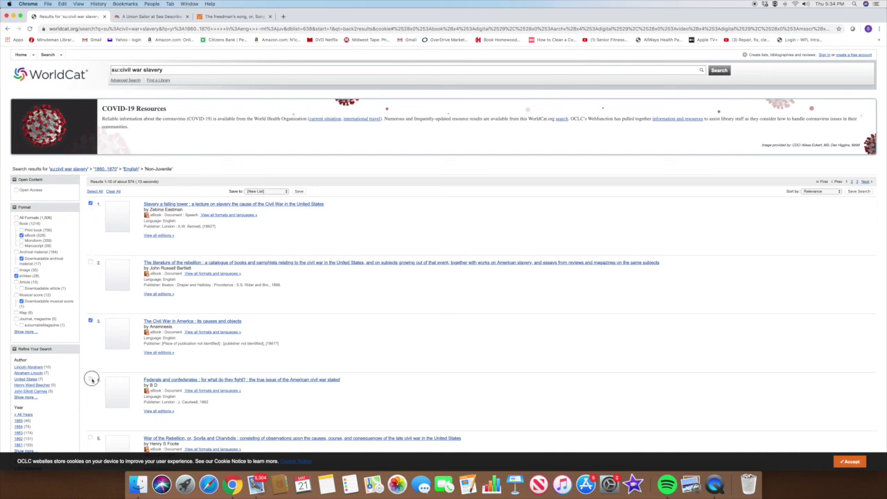
{"action": "left_click", "coordinate": [300, 191]}
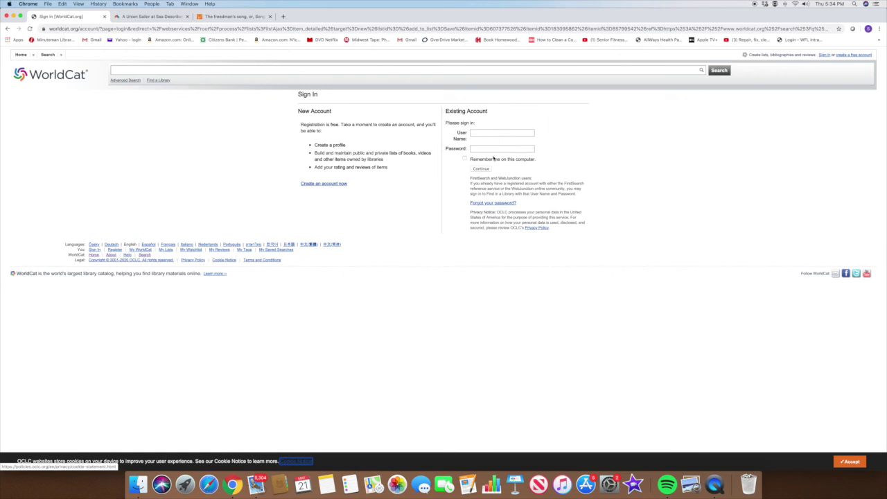
{"action": "left_click", "coordinate": [6, 29]}
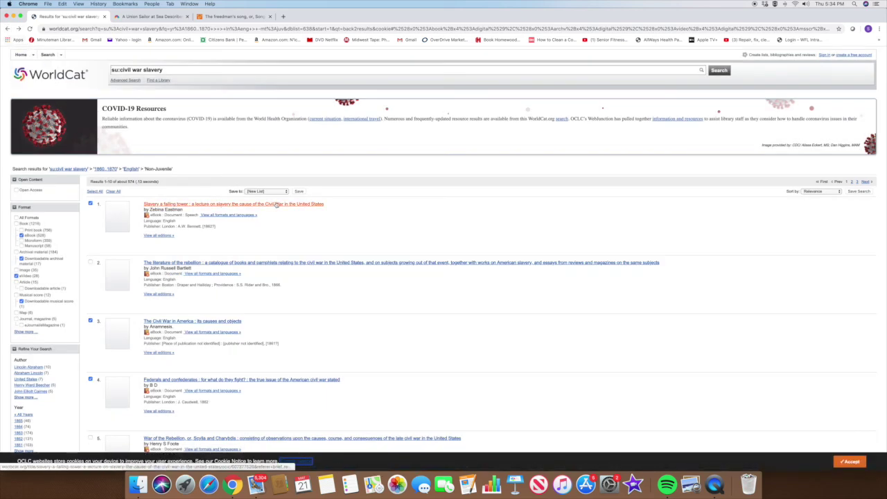